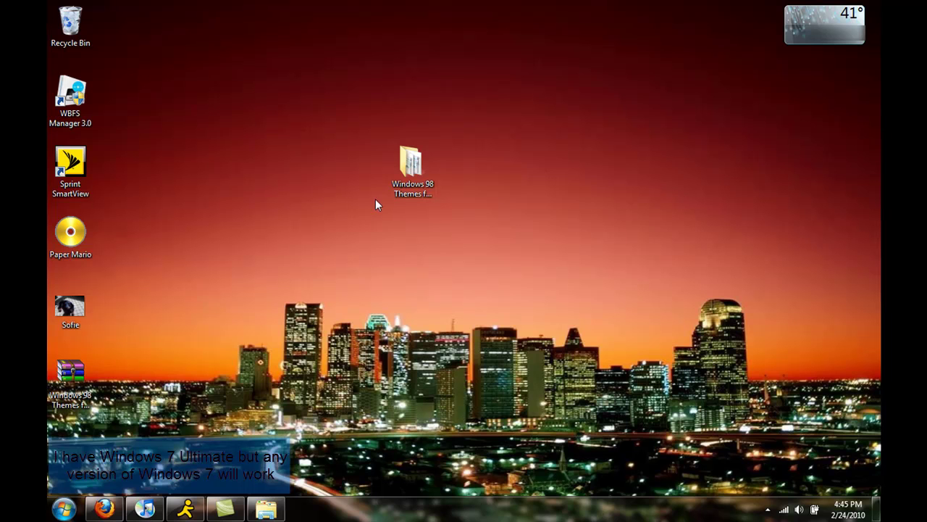
- Open the desktop Windows 98 Themes folder and launch the Baseball theme pack
double_click(411, 163)
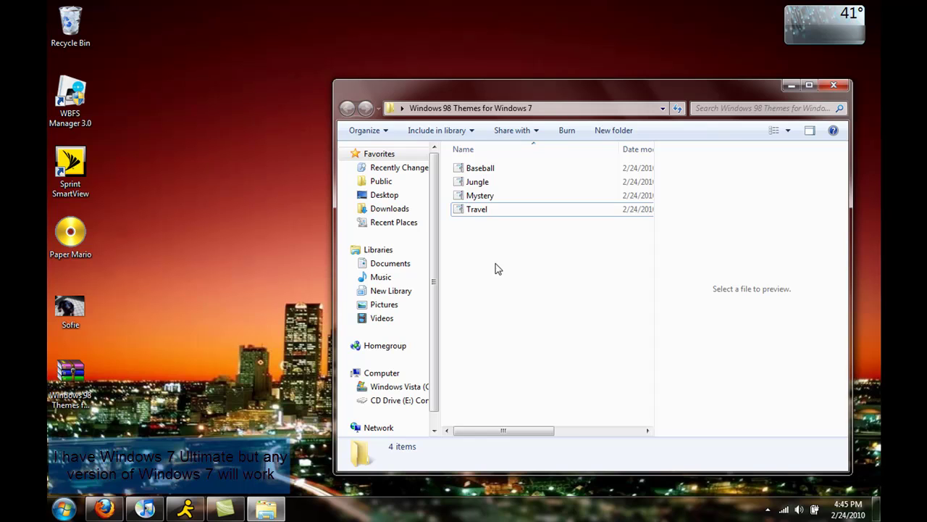
click(493, 169)
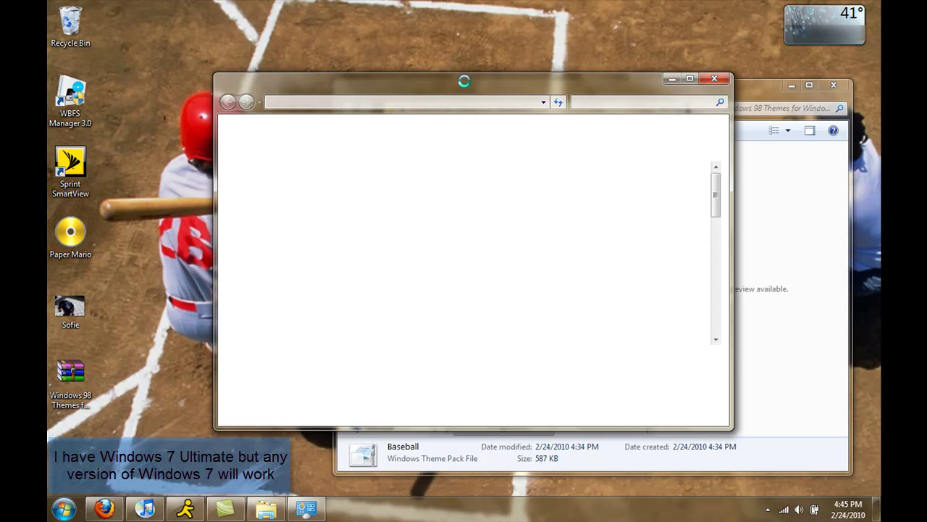
- Minimize Personalization and Explorer to reveal the baseball wallpaper, then reopen the themes folder
mouse_move(465, 81)
mouse_down()
mouse_move(370, 177)
mouse_move(338, 225)
mouse_up()
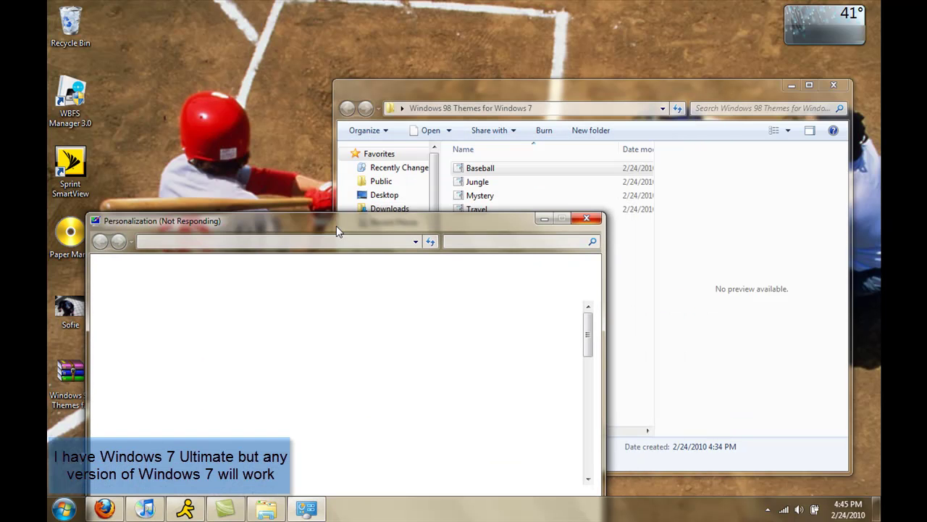
click(546, 227)
click(790, 86)
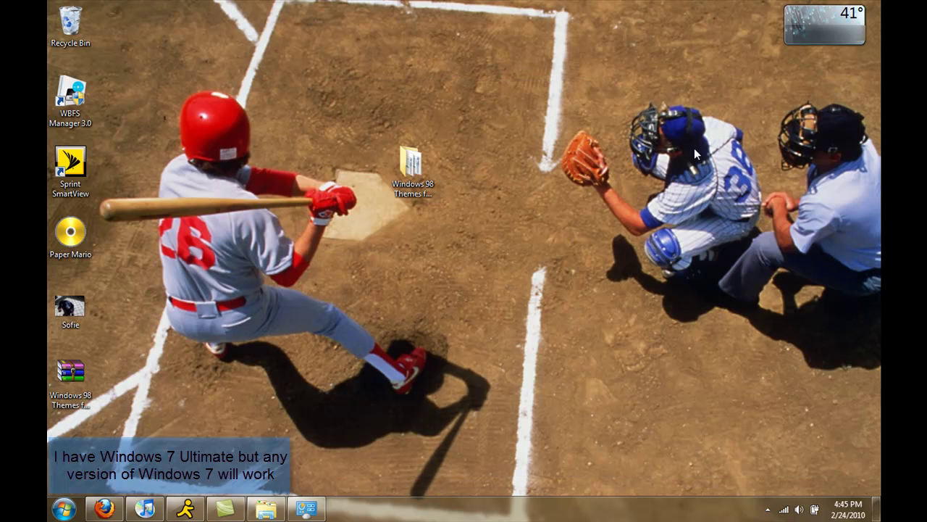
double_click(410, 165)
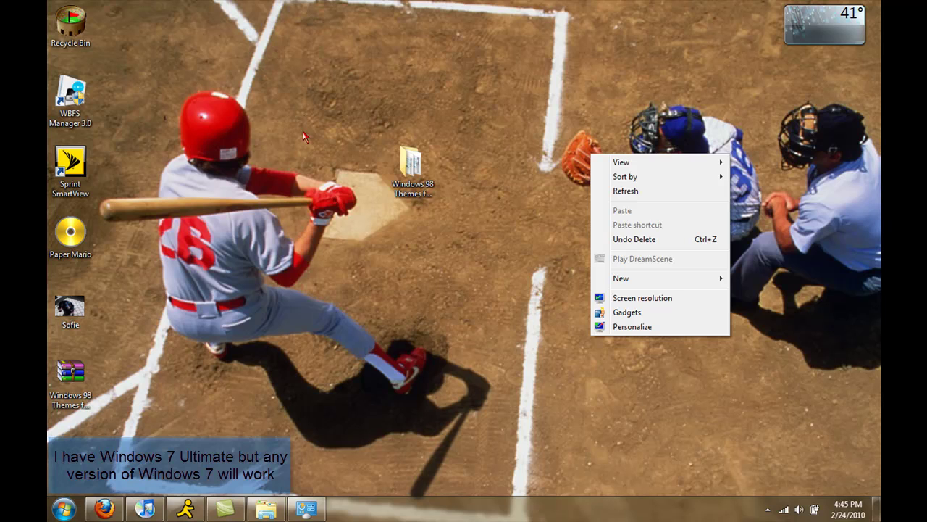
click(316, 109)
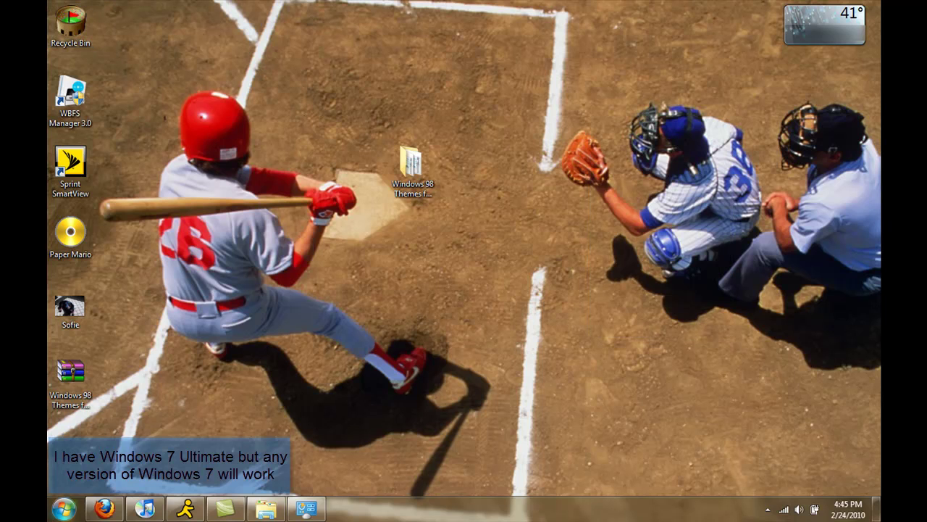
click(64, 508)
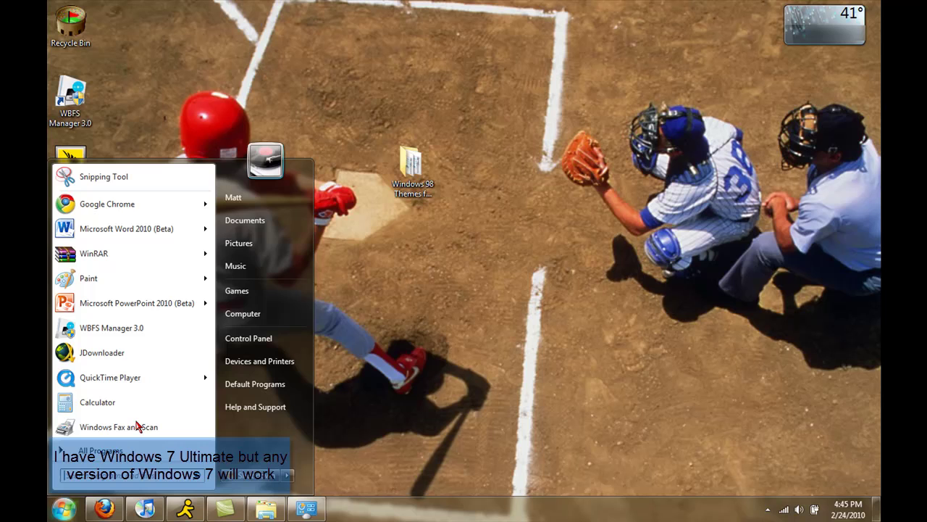
click(264, 316)
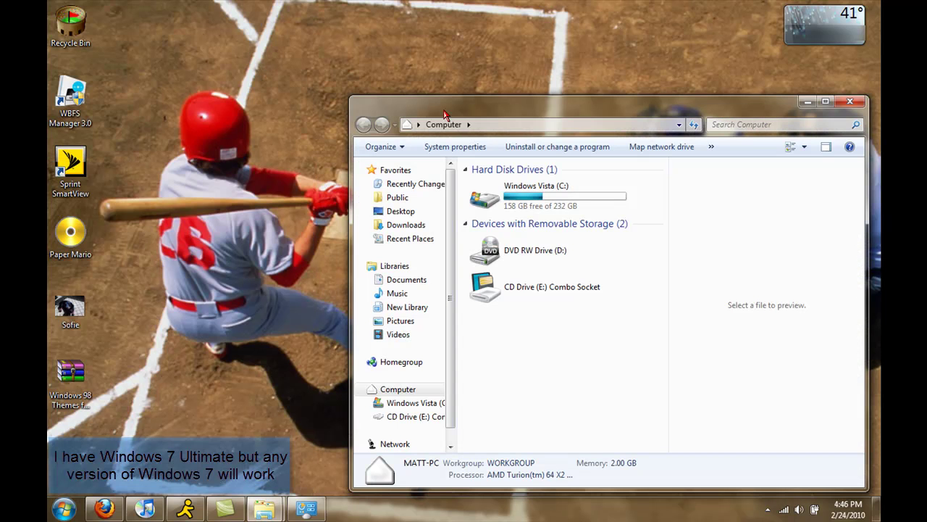
click(415, 125)
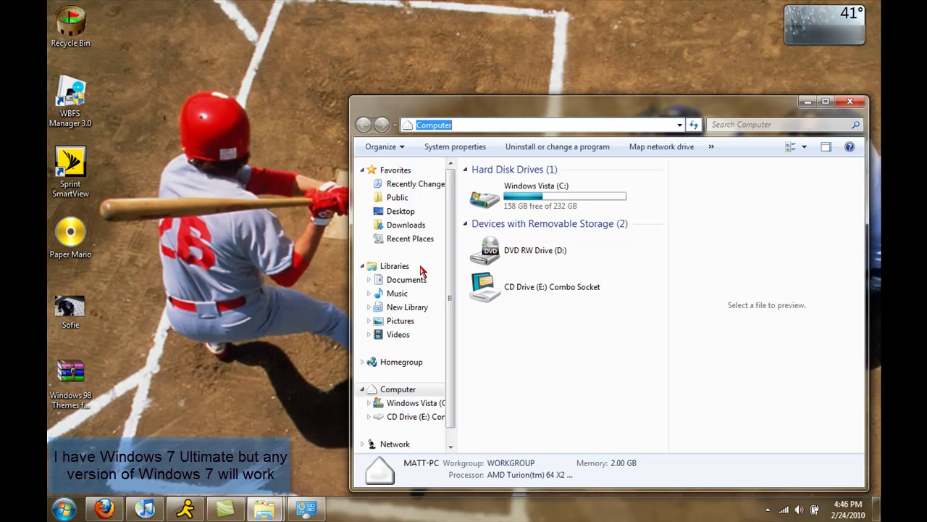
scroll(453, 260, down, 1)
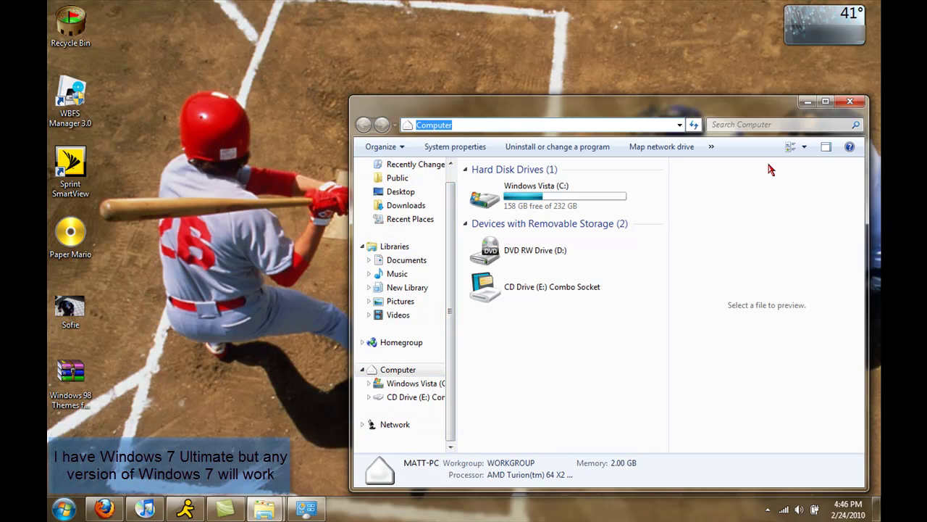
click(849, 100)
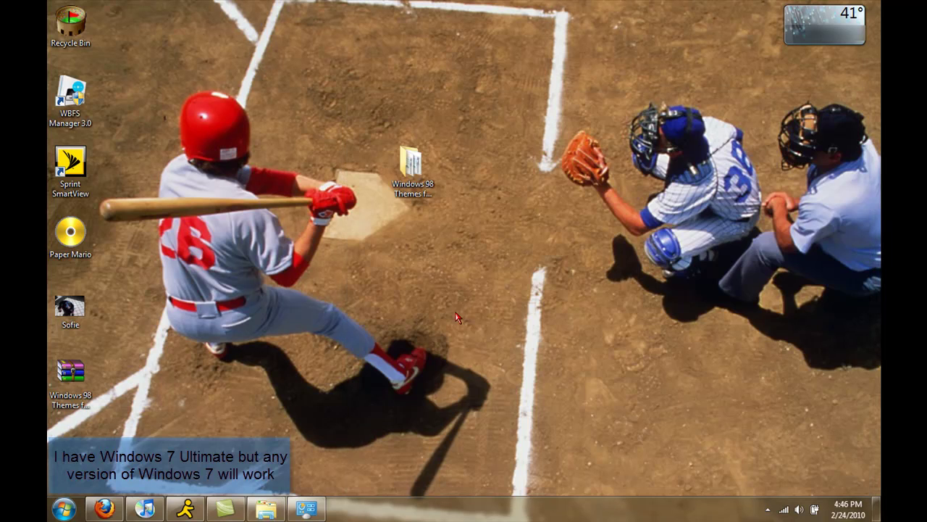
- Apply the Jungle theme pack and hide all windows to show the panther wallpaper
double_click(424, 176)
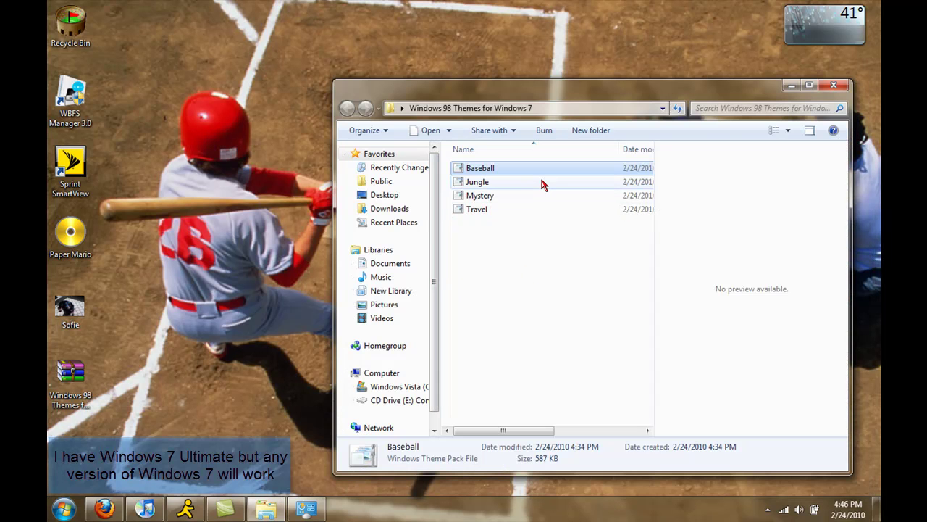
click(542, 183)
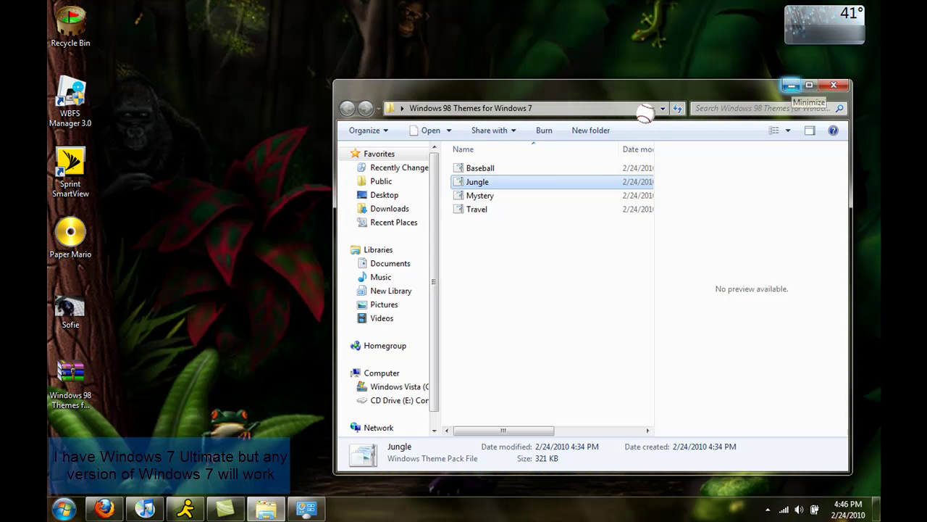
click(791, 85)
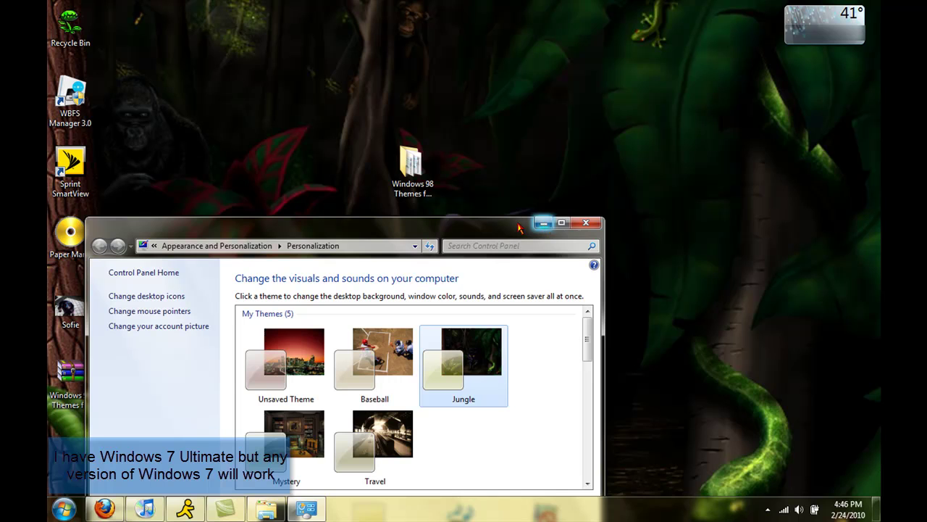
mouse_move(507, 239)
mouse_down()
mouse_move(771, 101)
mouse_move(573, 231)
mouse_up()
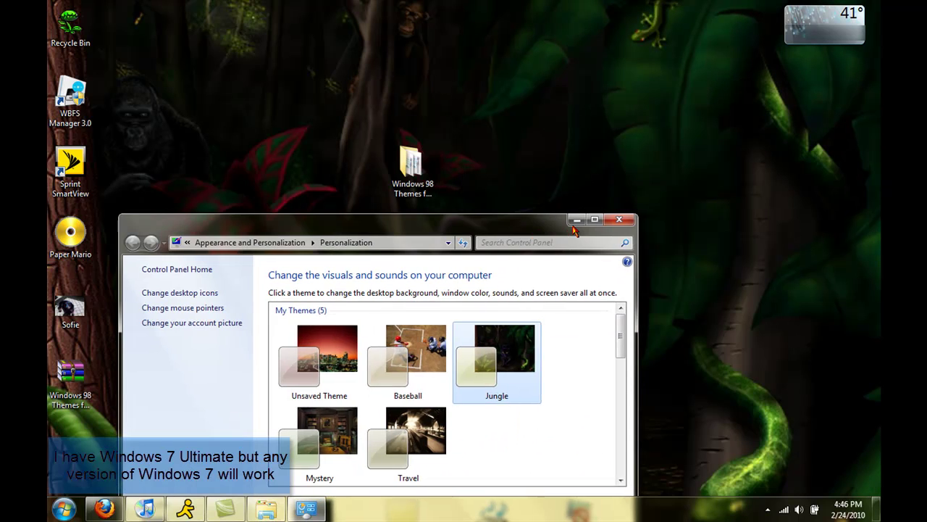
click(576, 219)
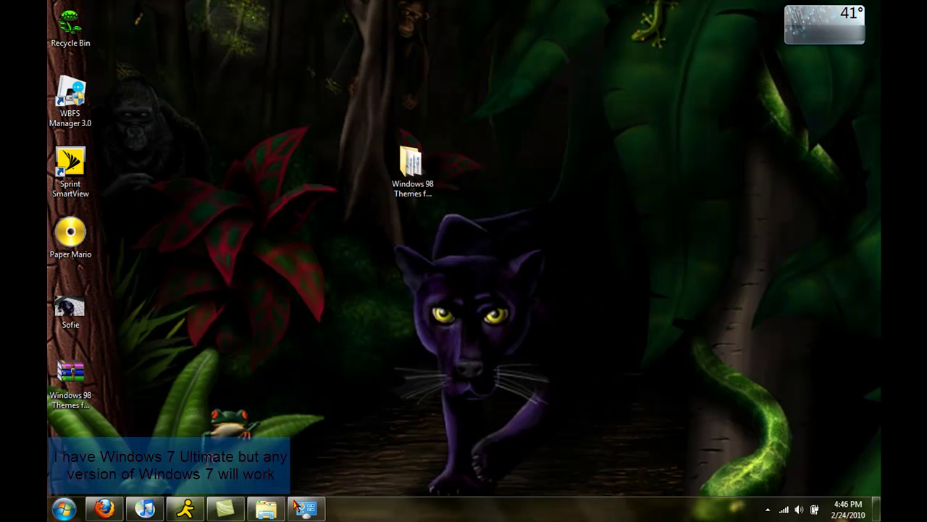
click(266, 509)
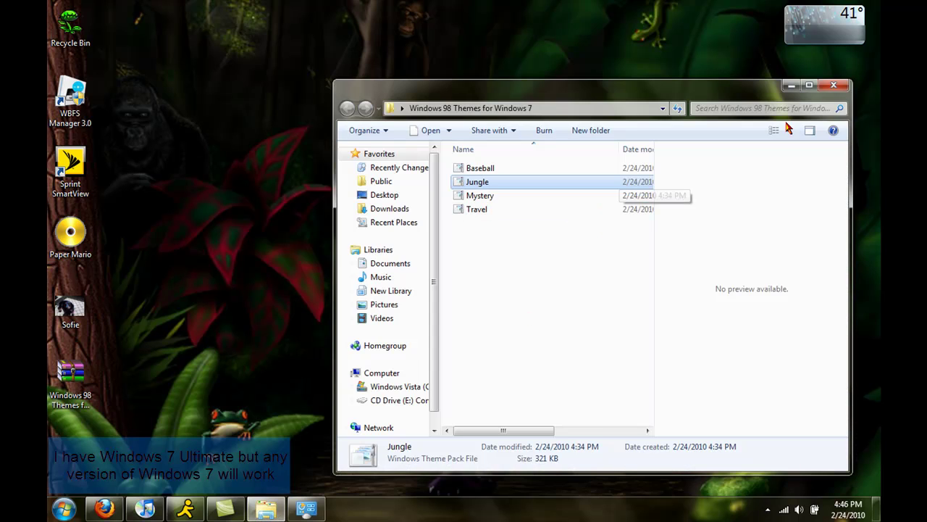
click(791, 85)
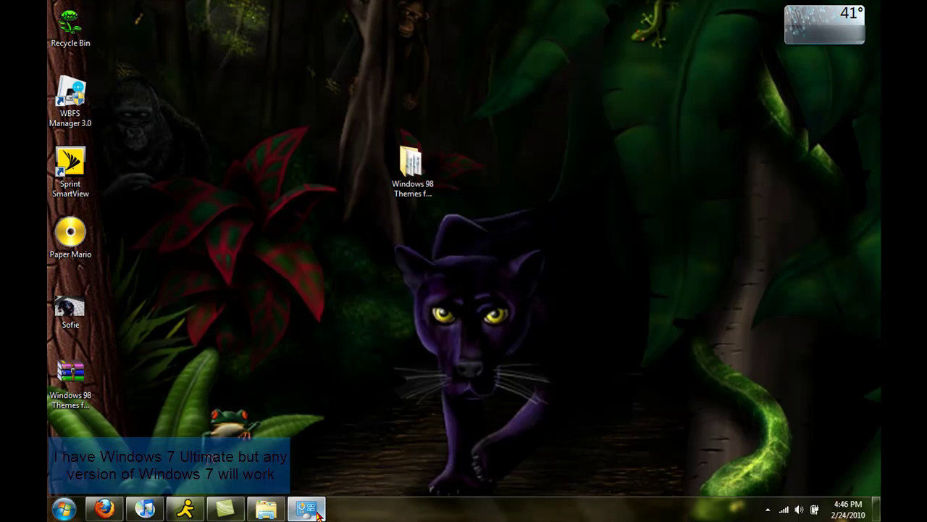
- Apply the Mystery theme under My Themes to show the candlelit library wallpaper
mouse_move(307, 509)
click(317, 510)
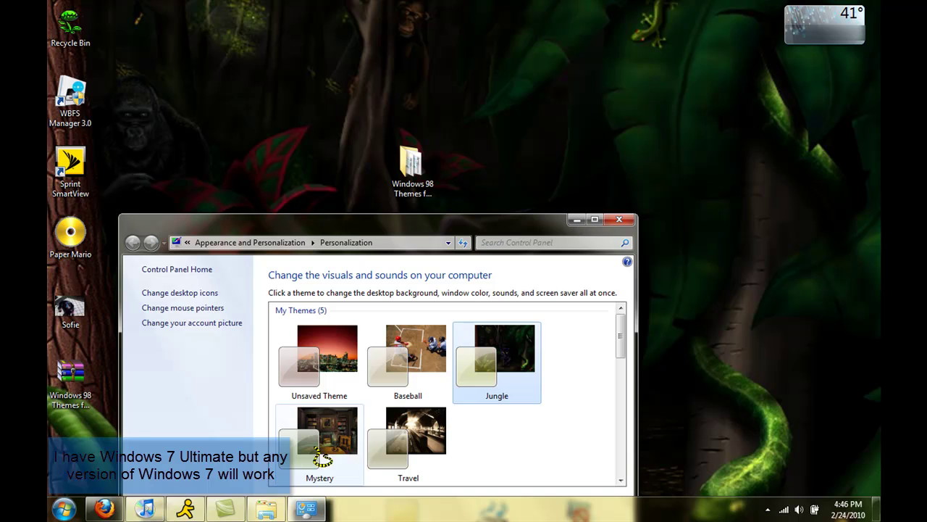
click(319, 460)
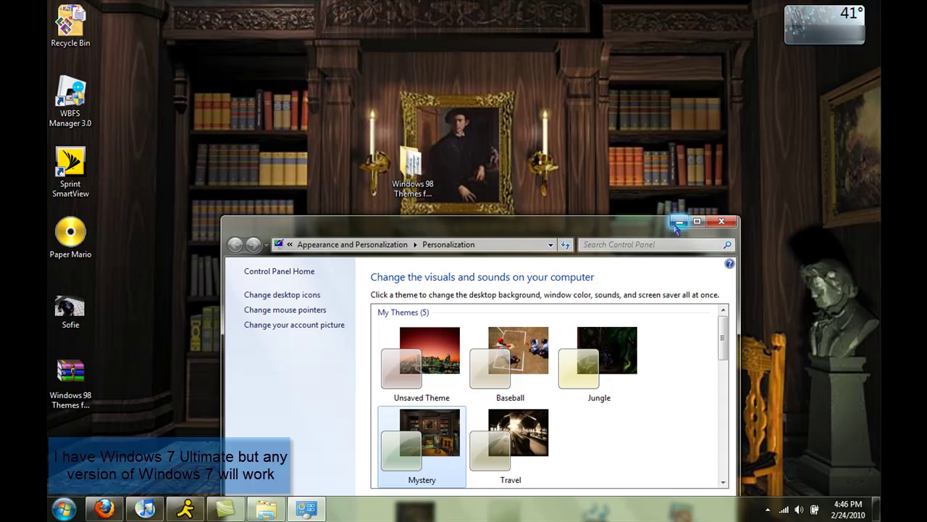
click(679, 223)
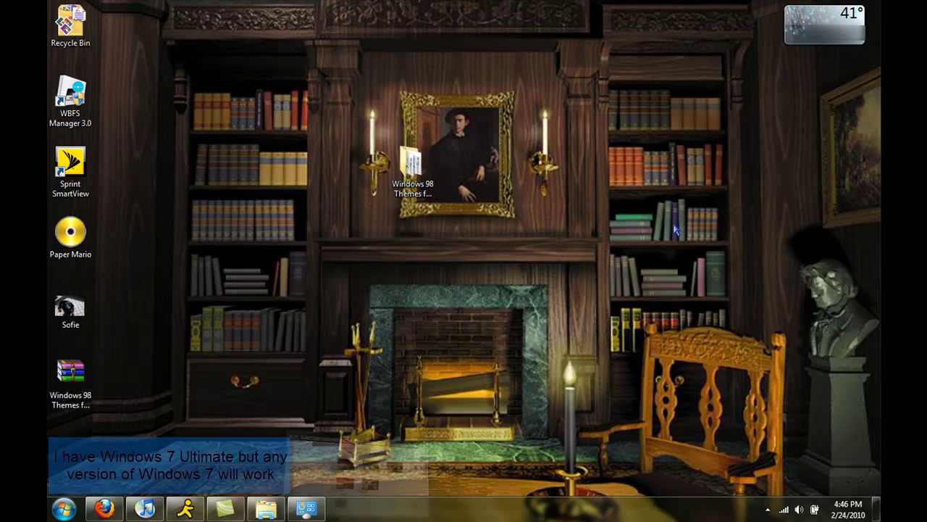
click(305, 512)
click(305, 512)
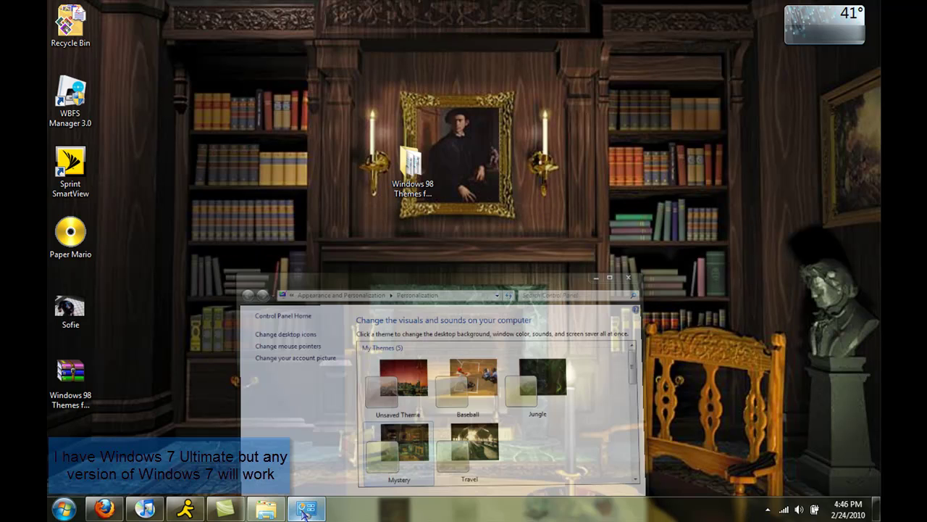
click(305, 512)
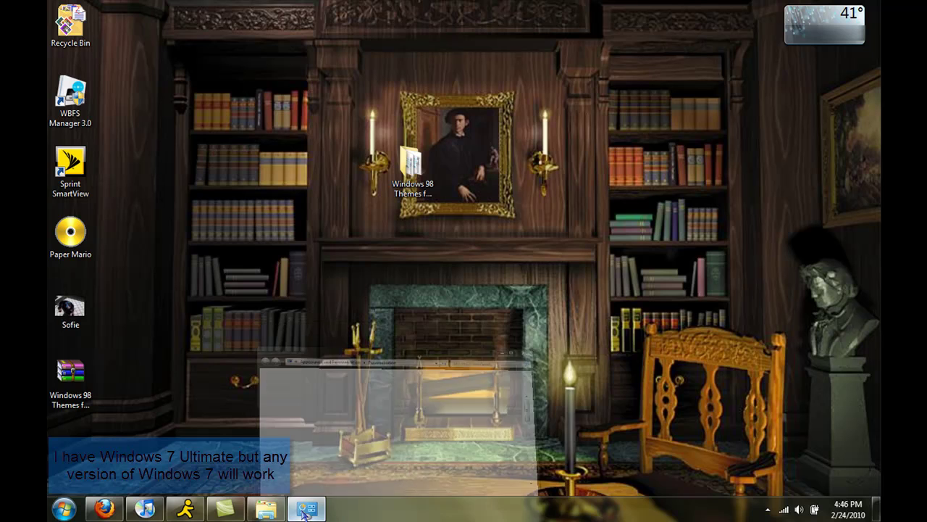
click(305, 512)
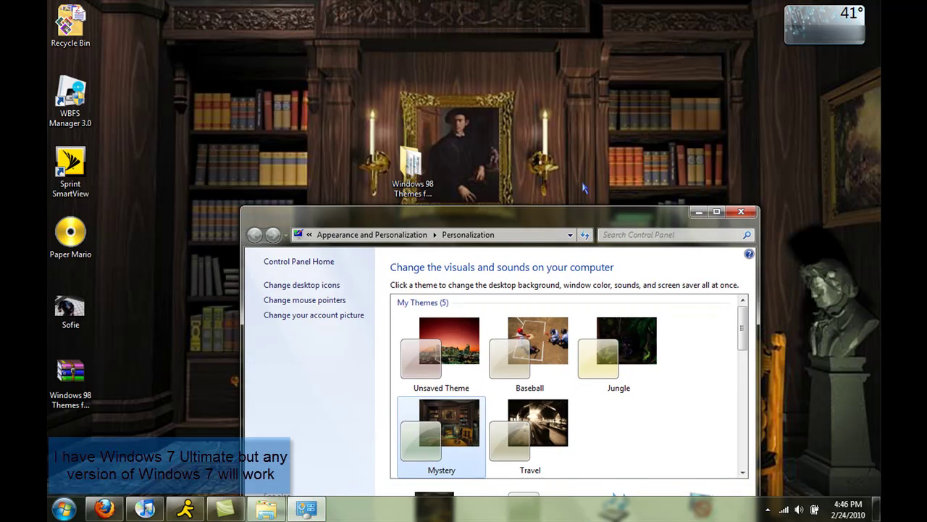
drag(566, 234, 585, 145)
- Apply the Travel theme and minimize Personalization to show the sepia train-station wallpaper
click(540, 353)
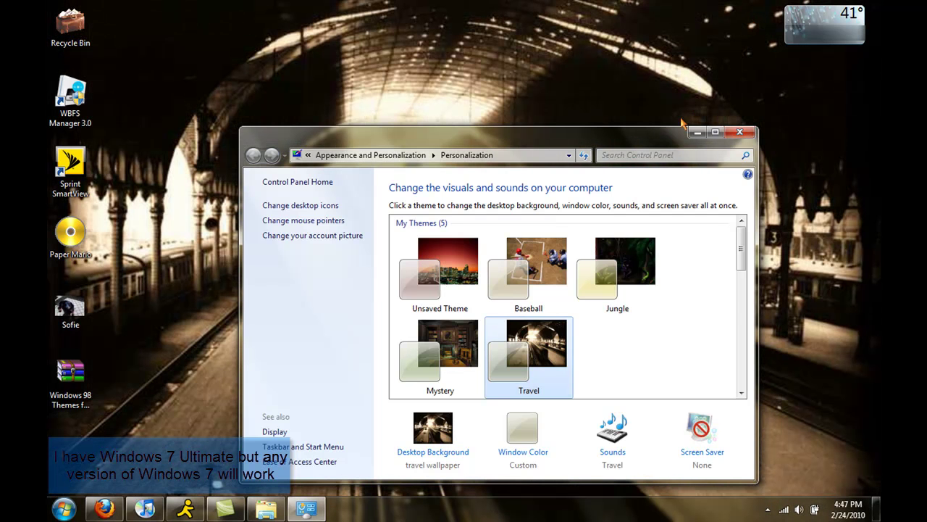
drag(668, 138, 630, 151)
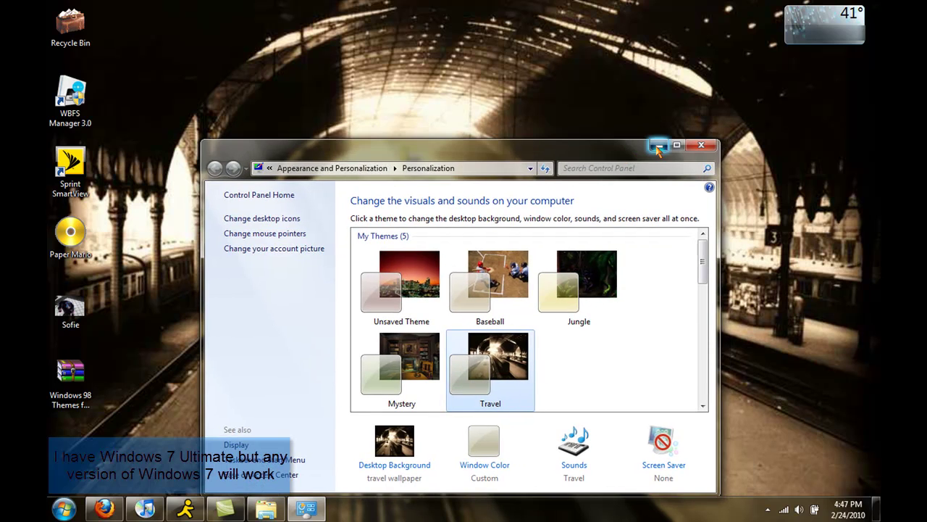
click(659, 145)
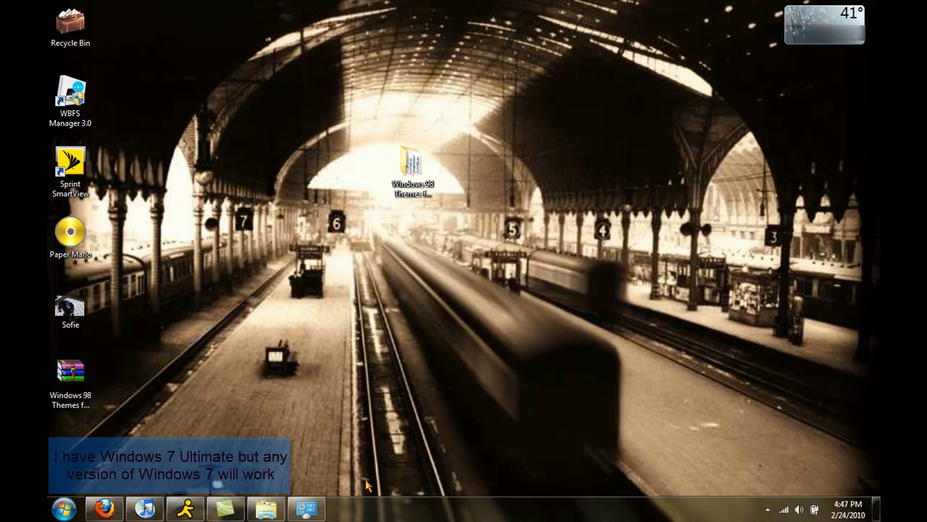
- Reopen the Windows 98 Themes folder and select the Baseball, Travel and Jungle files
double_click(402, 197)
drag(552, 357, 509, 254)
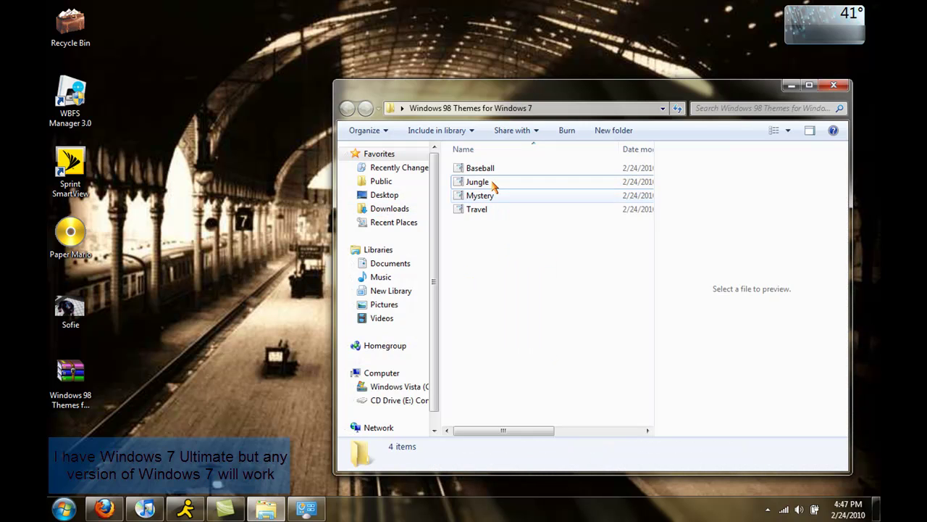
click(486, 169)
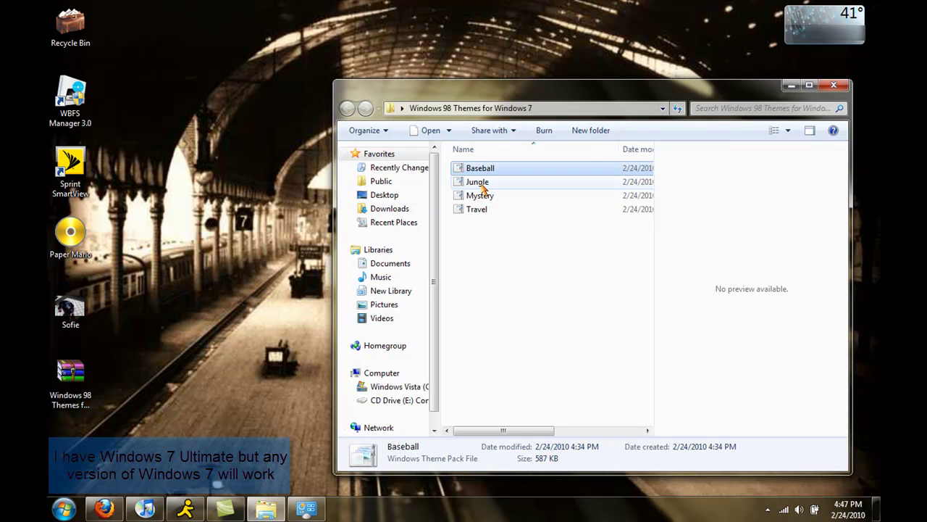
click(477, 210)
click(478, 231)
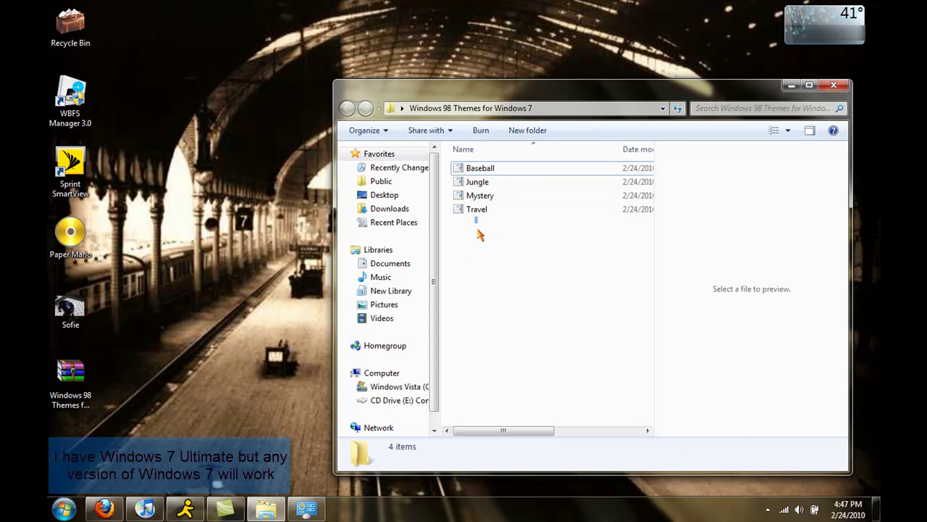
click(475, 182)
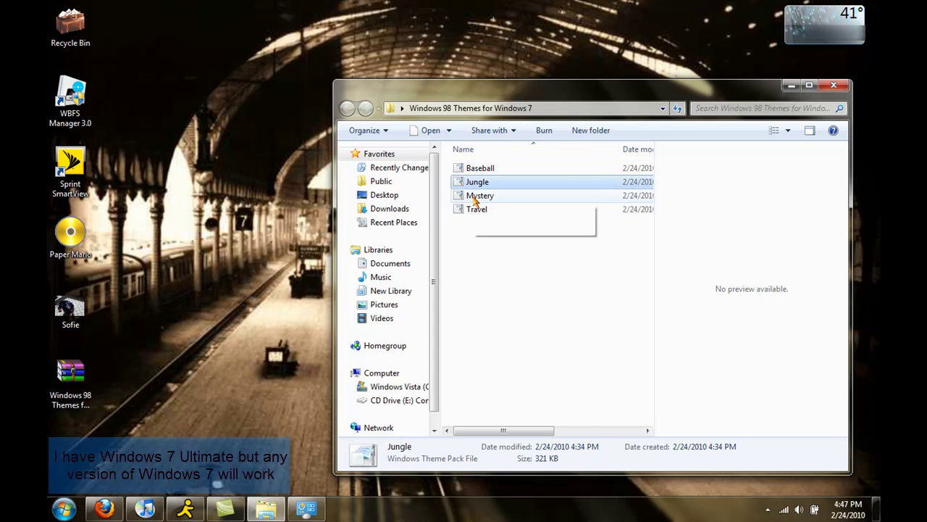
- Select the Mystery, Travel, Jungle and Baseball theme files in turn, then close the folder
click(484, 225)
click(481, 210)
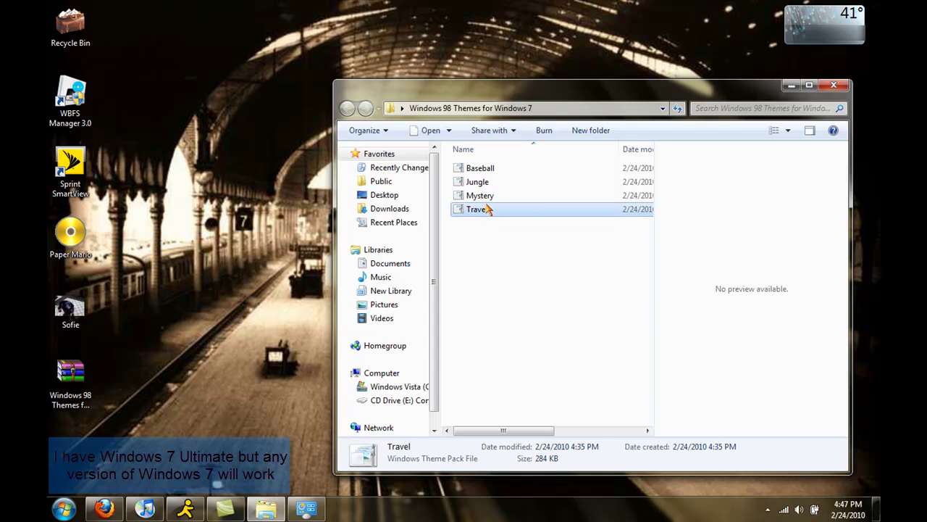
click(491, 182)
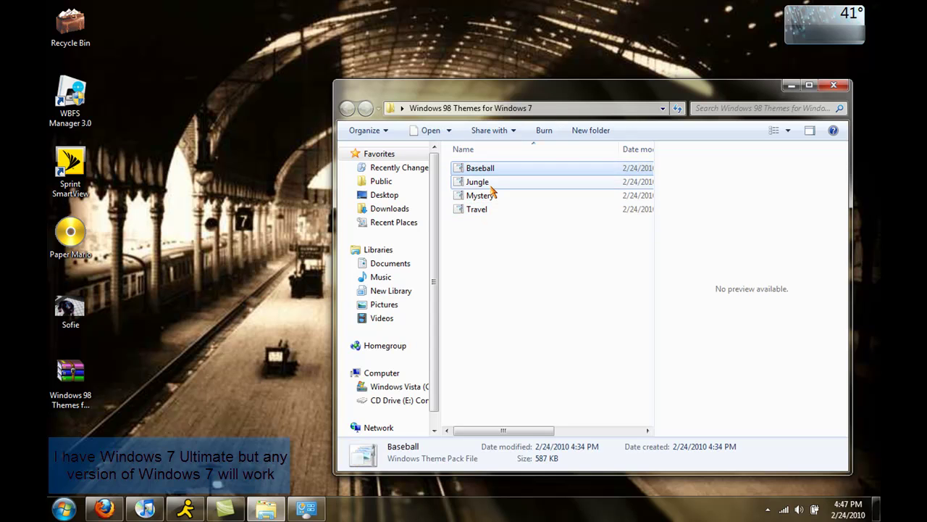
click(496, 182)
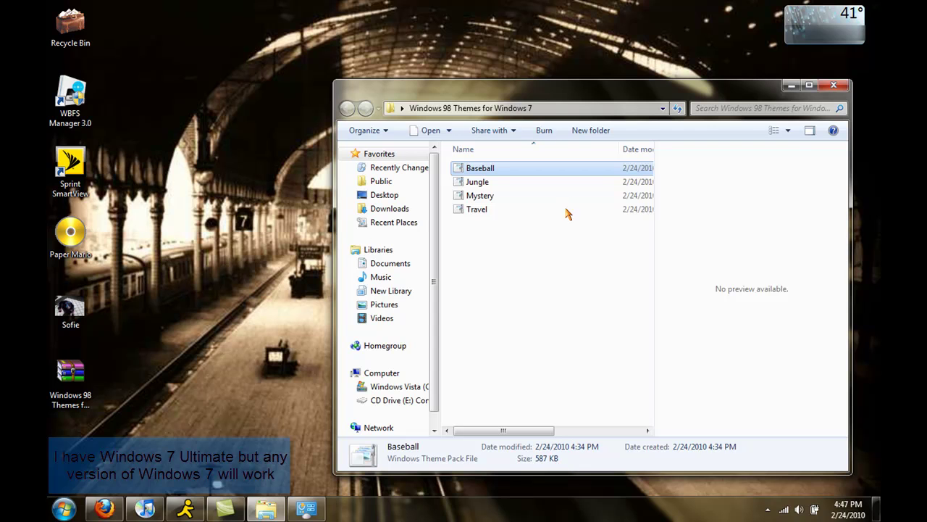
click(515, 182)
click(563, 209)
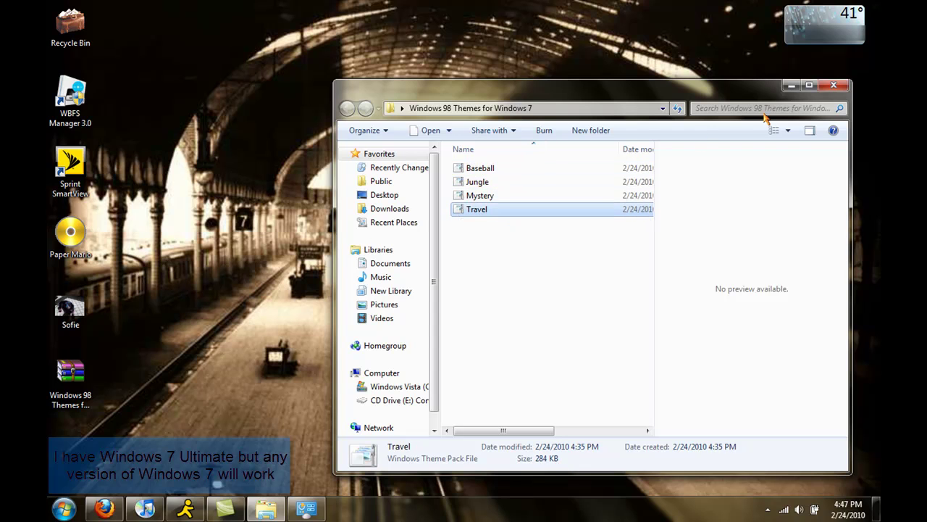
click(834, 85)
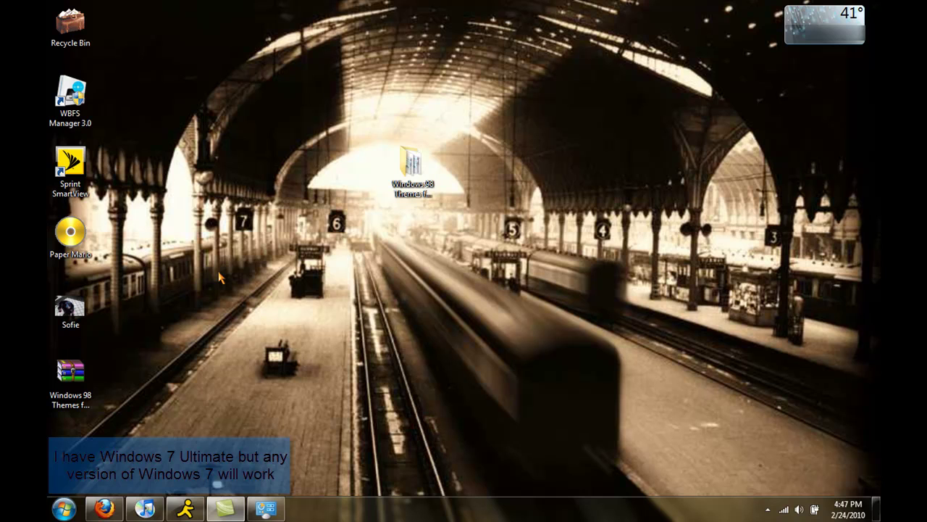